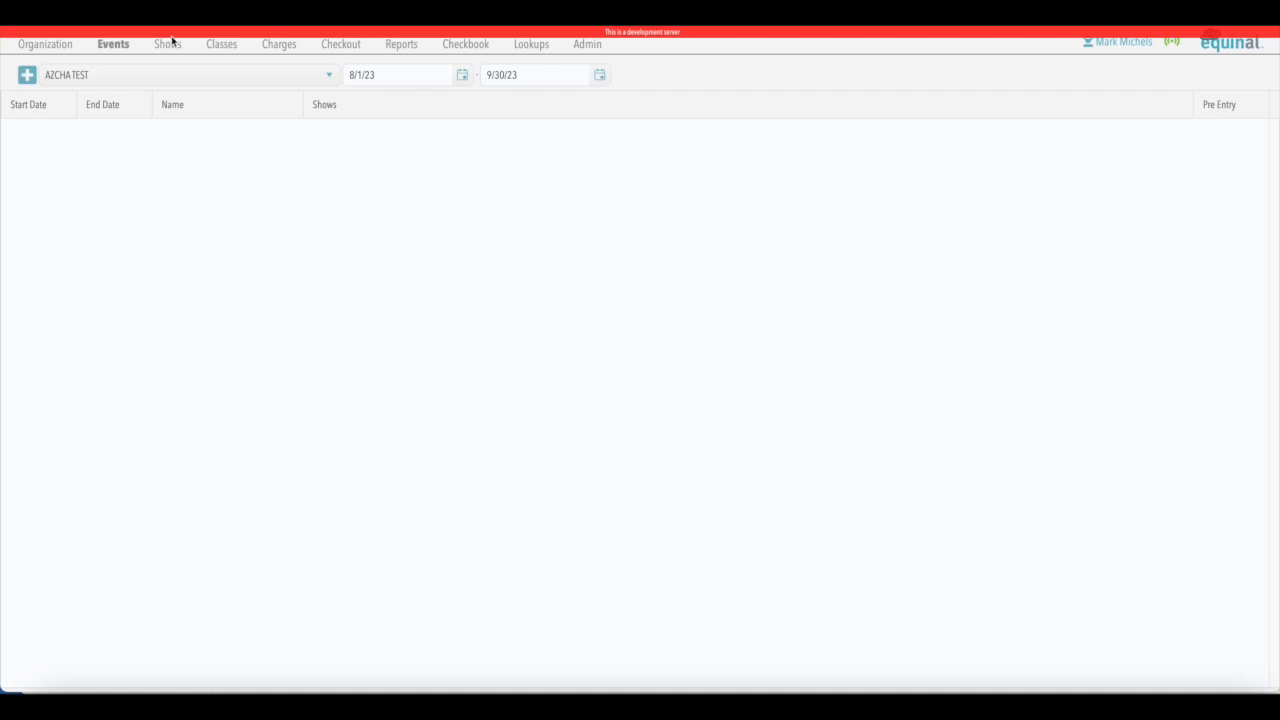
- Start a new event for the AZCHA TEST organization and name it AZCHA SEPTEMBER BASH
click(27, 76)
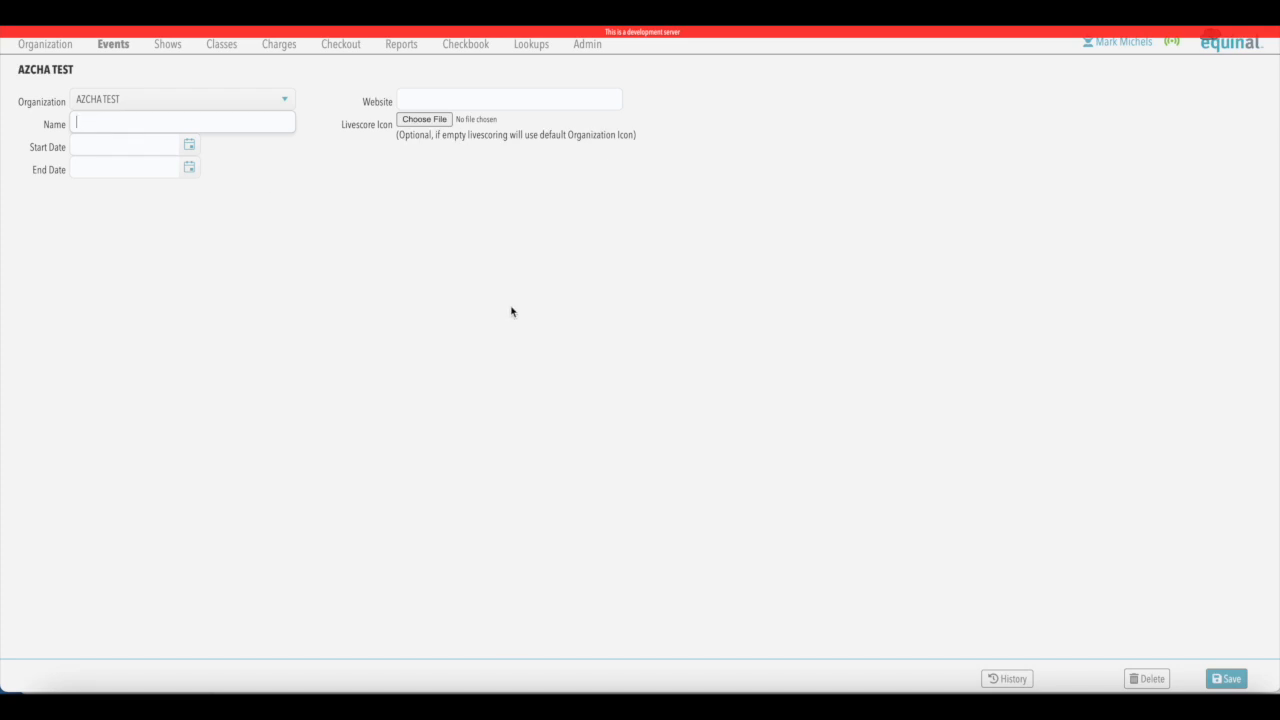
text(AZCHA SEPTEMBER BASH)
- Set the event's start date to 9/8/23 and end date to 9/10/23, leave the website blank, and save it
click(189, 146)
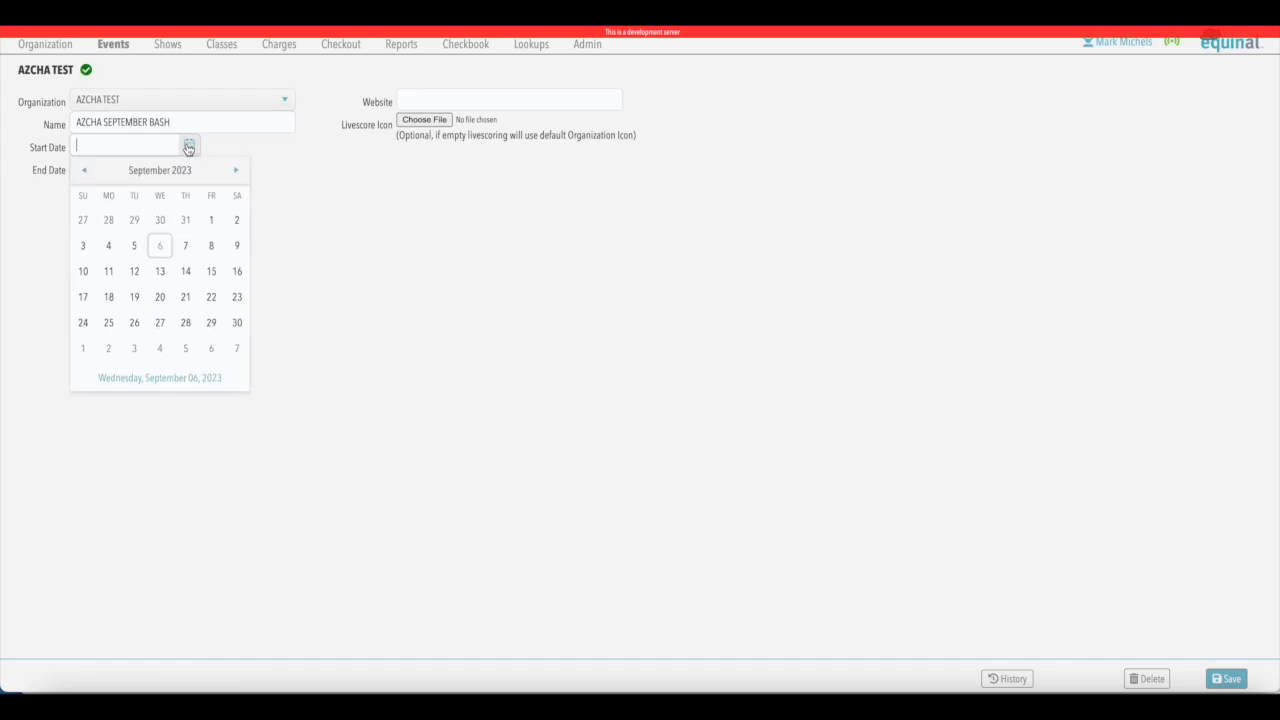
click(213, 247)
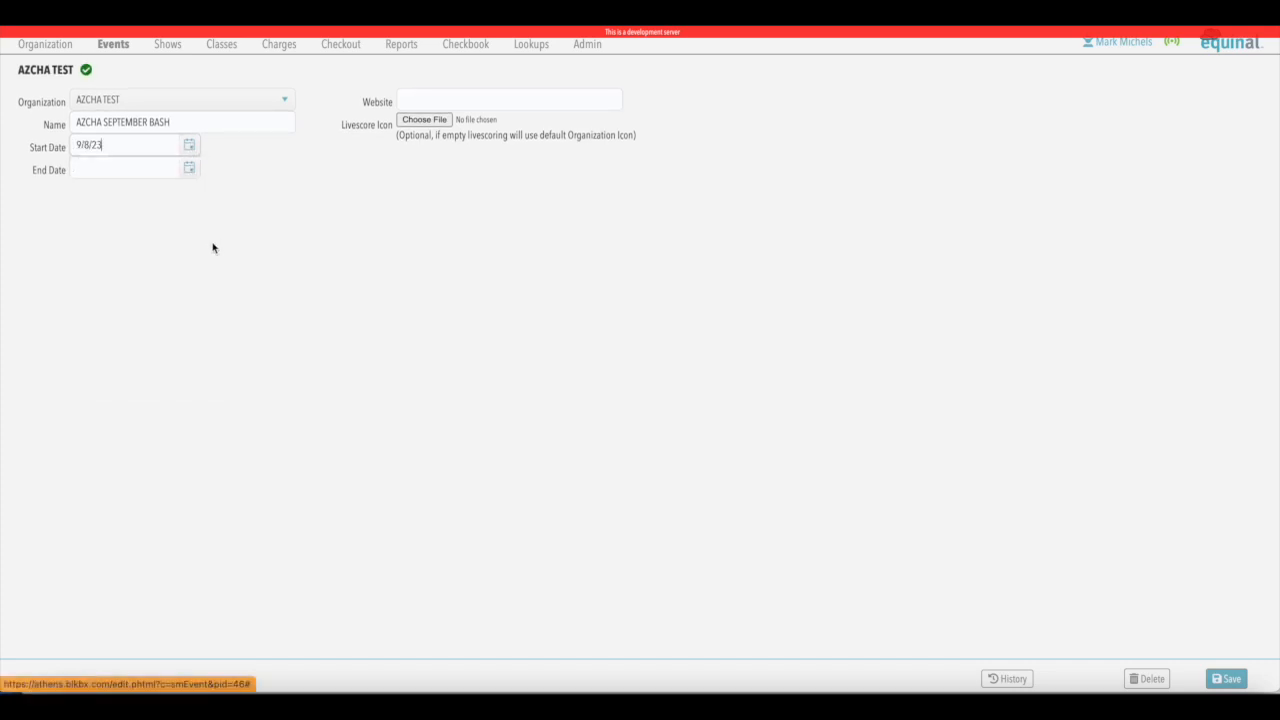
click(189, 170)
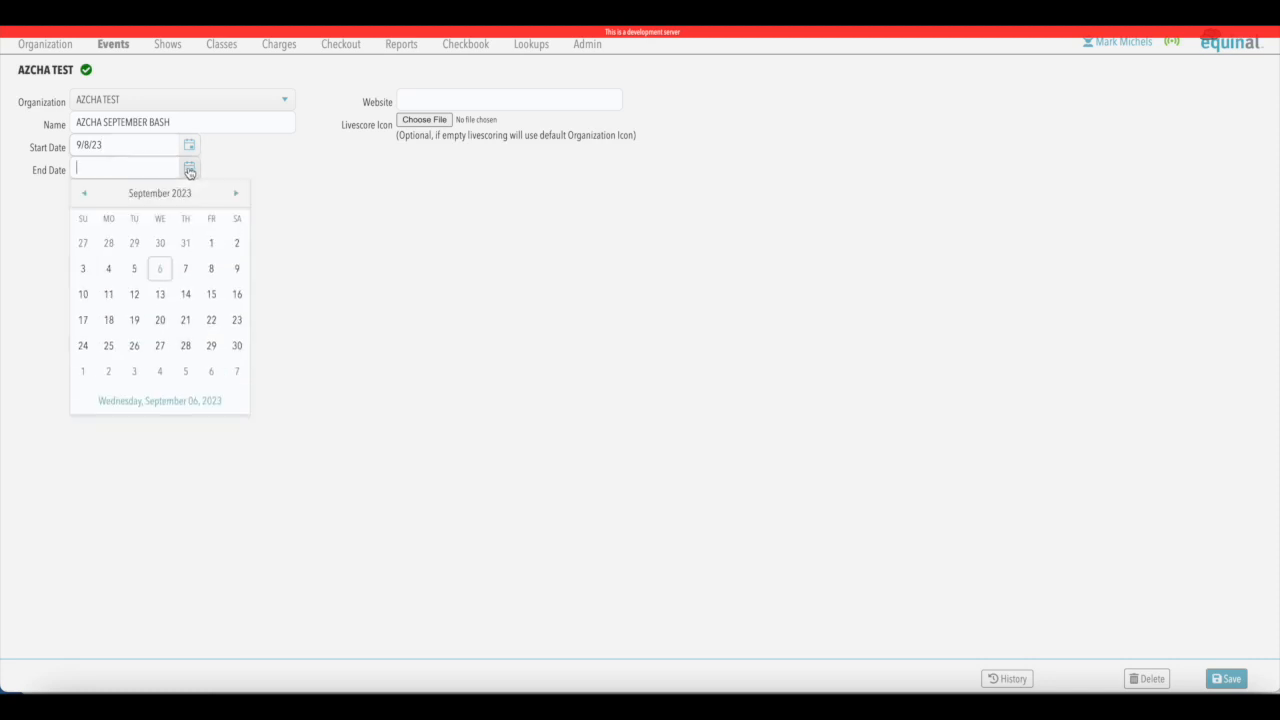
click(83, 294)
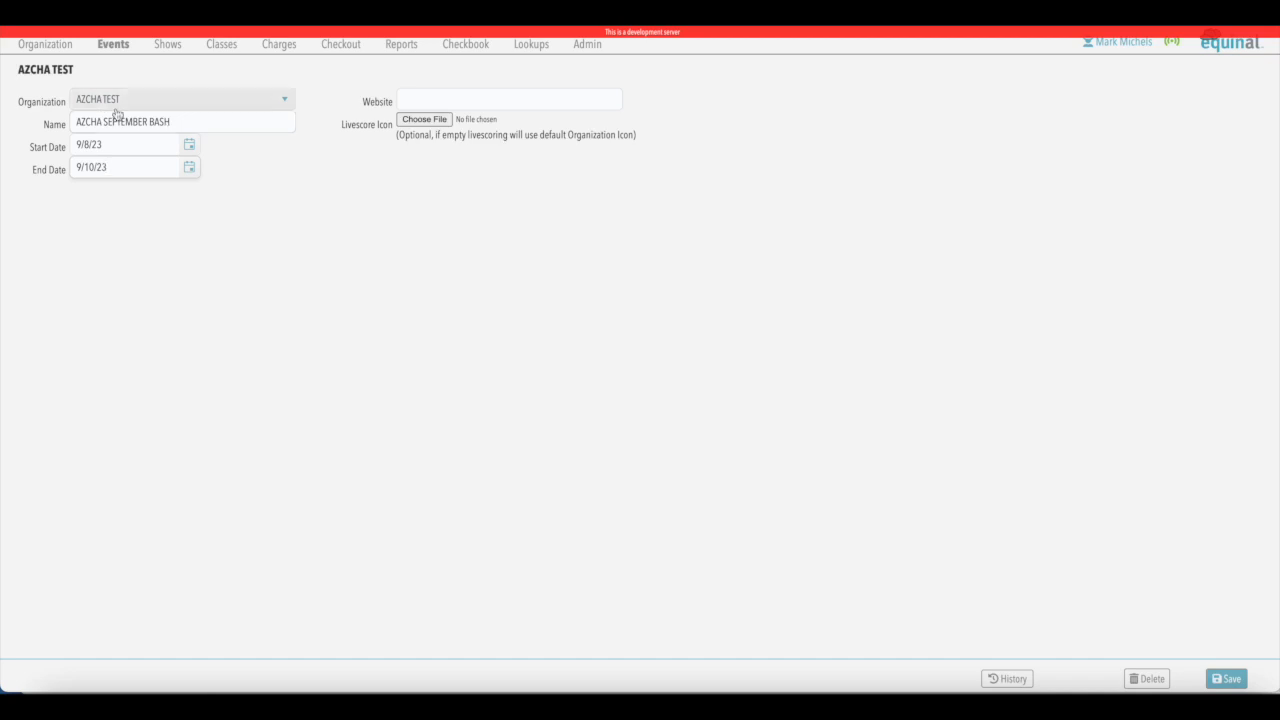
click(421, 98)
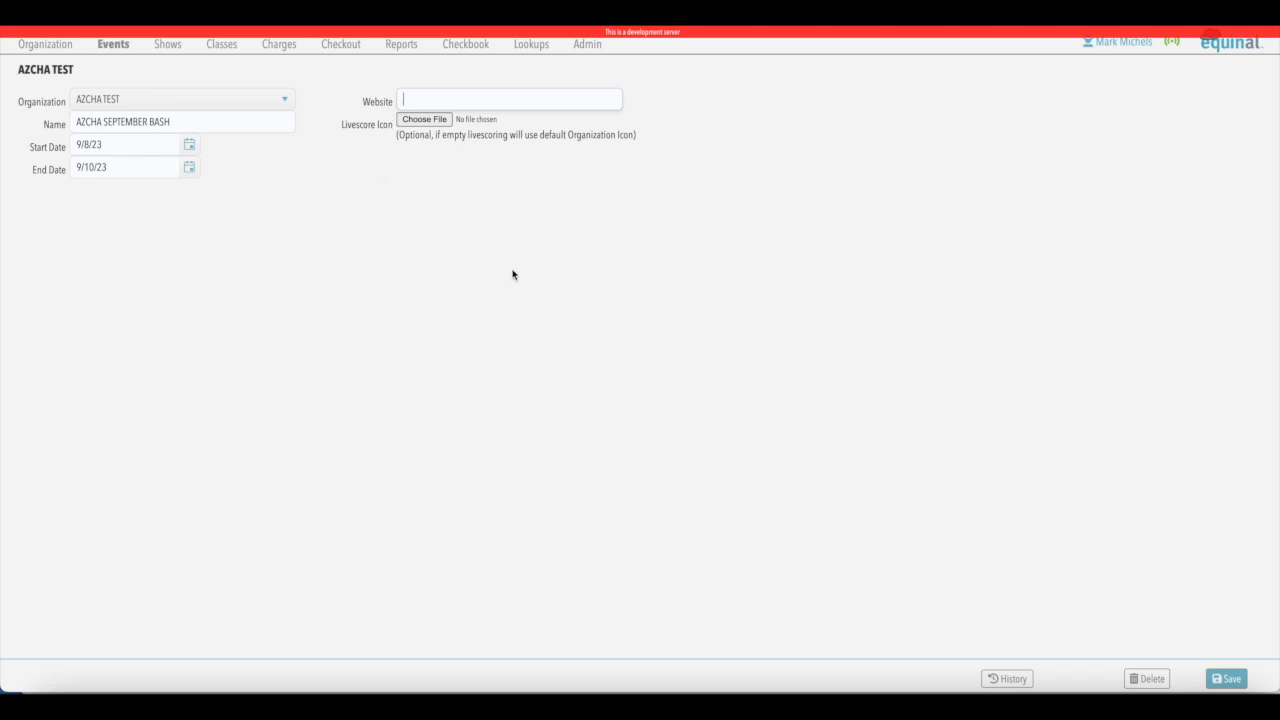
click(1224, 681)
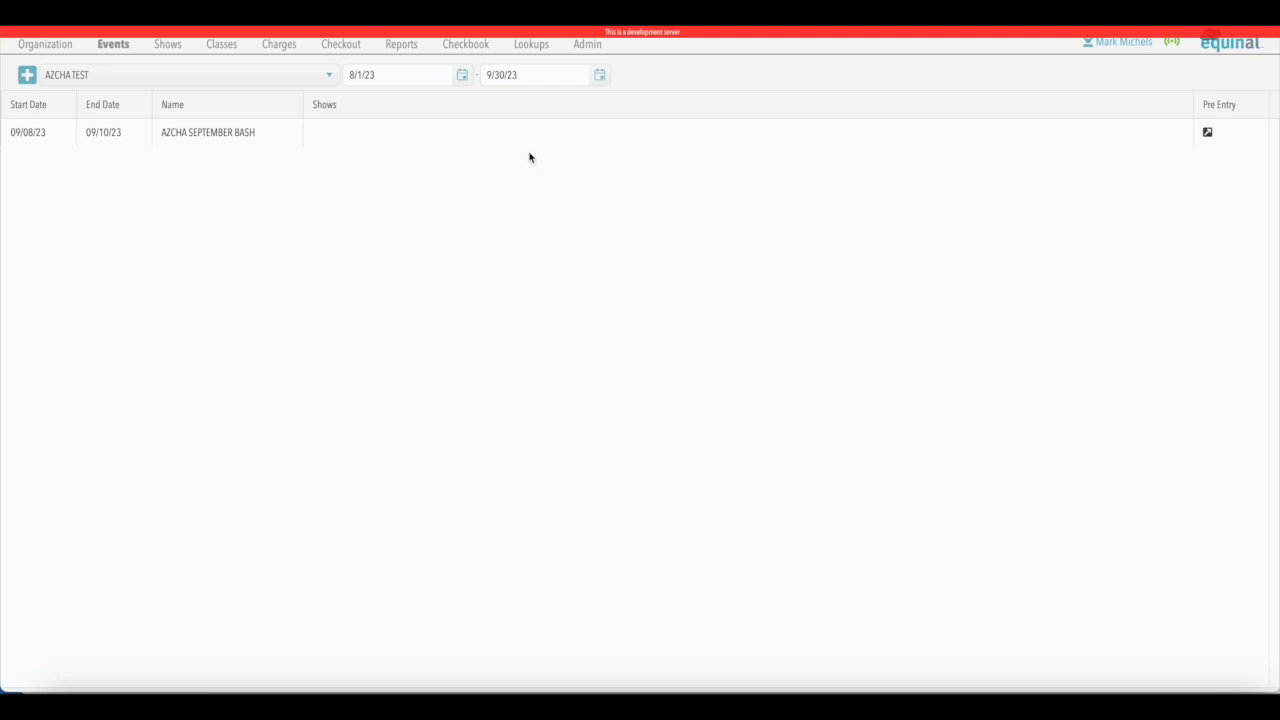
- Start a new empty show for AZCHA TEST and name it AZCHA WKND SHOW FRI
click(168, 49)
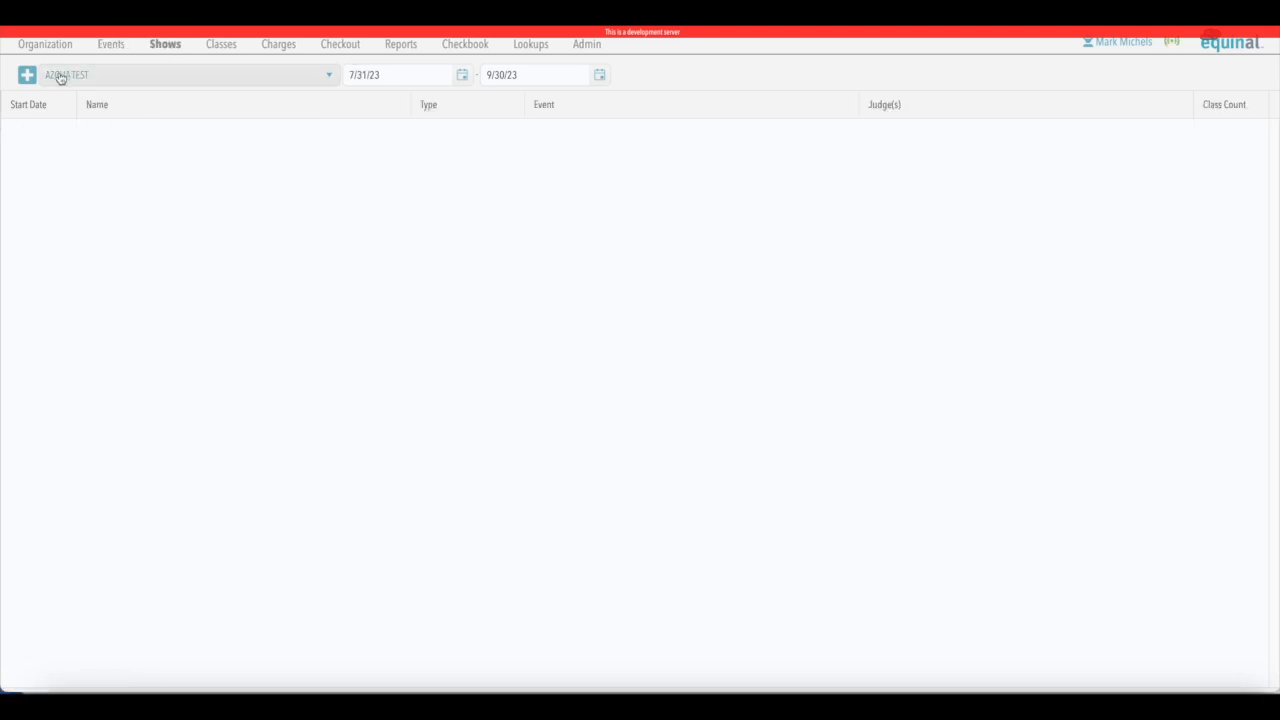
click(27, 77)
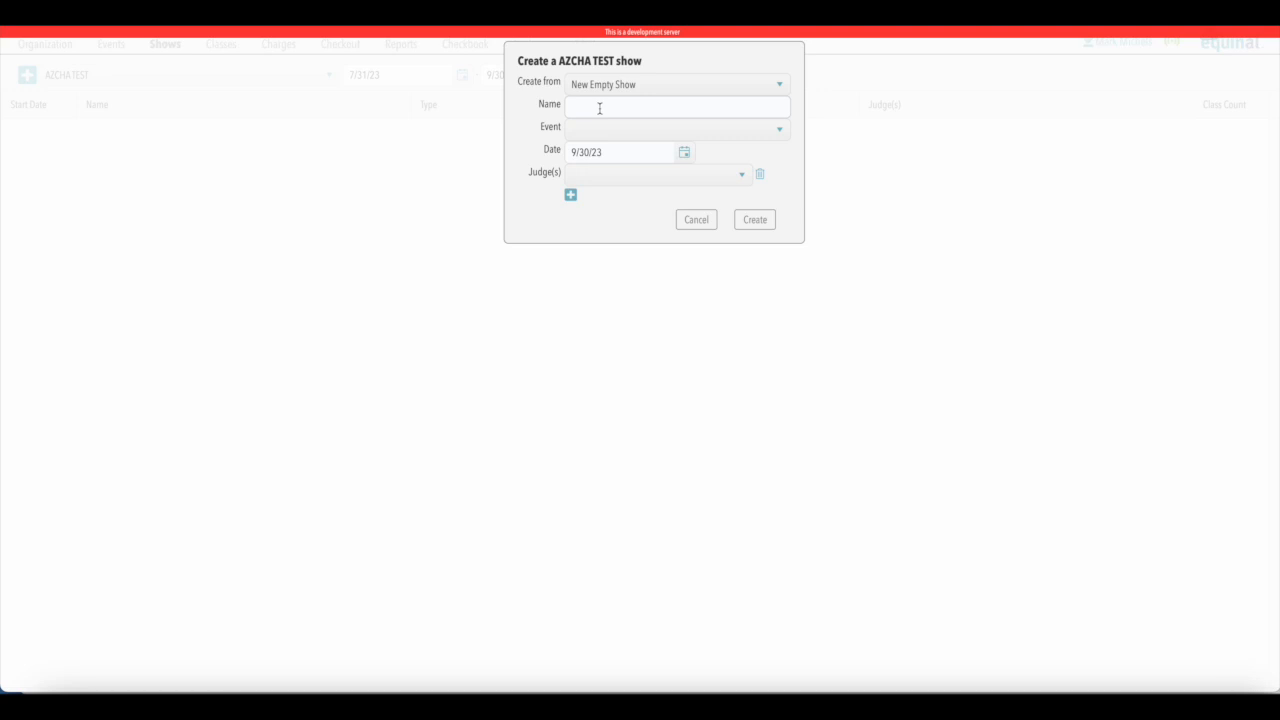
text(AZCHA WKND SHOW FRI)
- Assign the weekend show to the AZCHA SEPTEMBER BASH event, set its date to 9/8/23, and create it
click(781, 132)
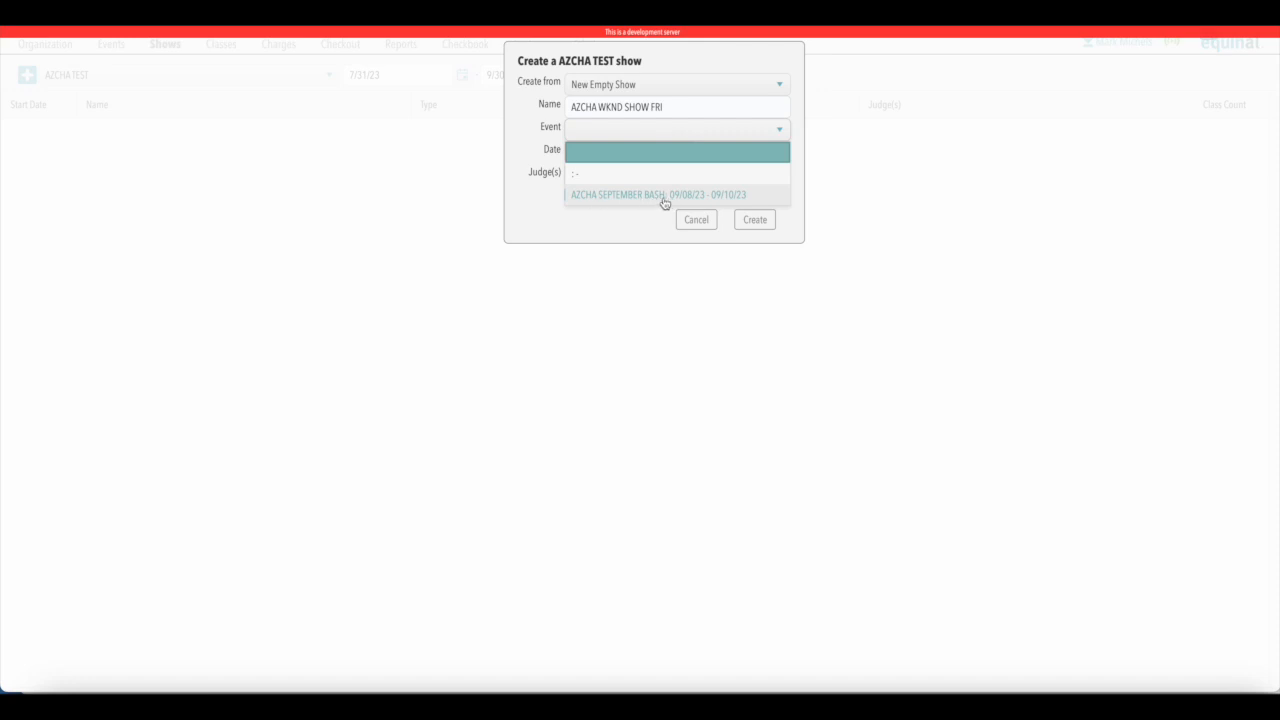
click(660, 200)
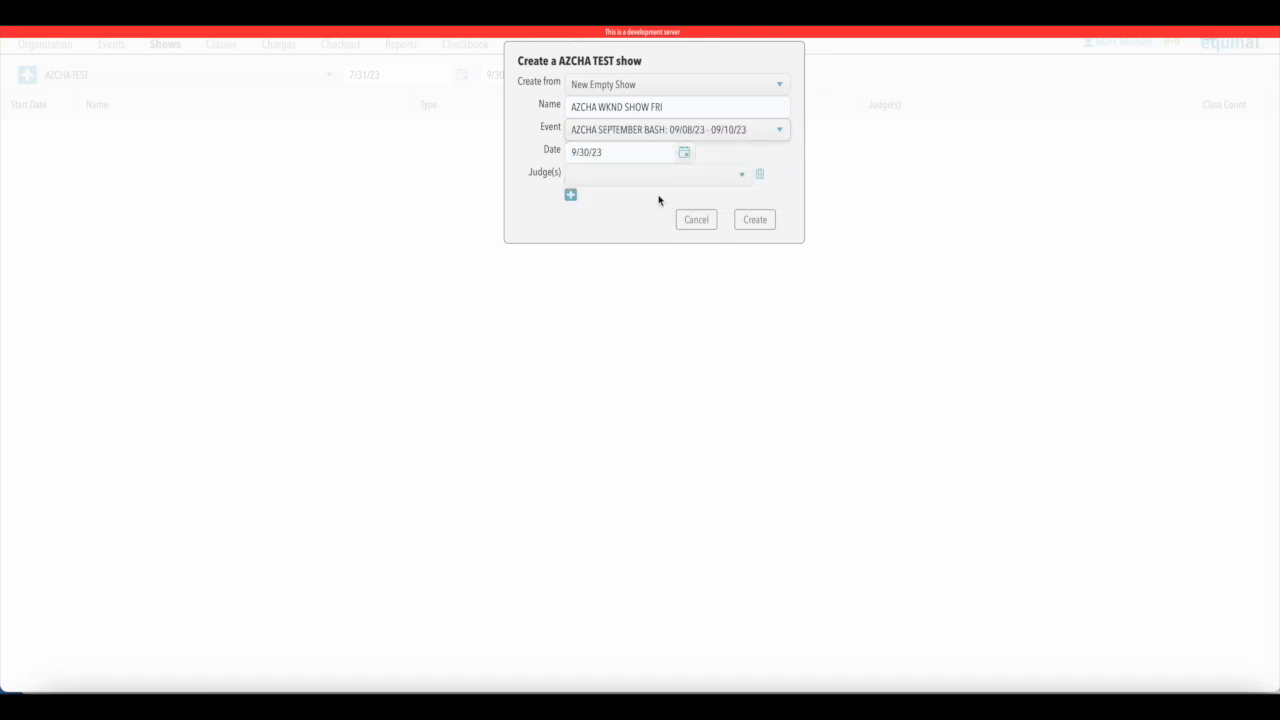
click(684, 155)
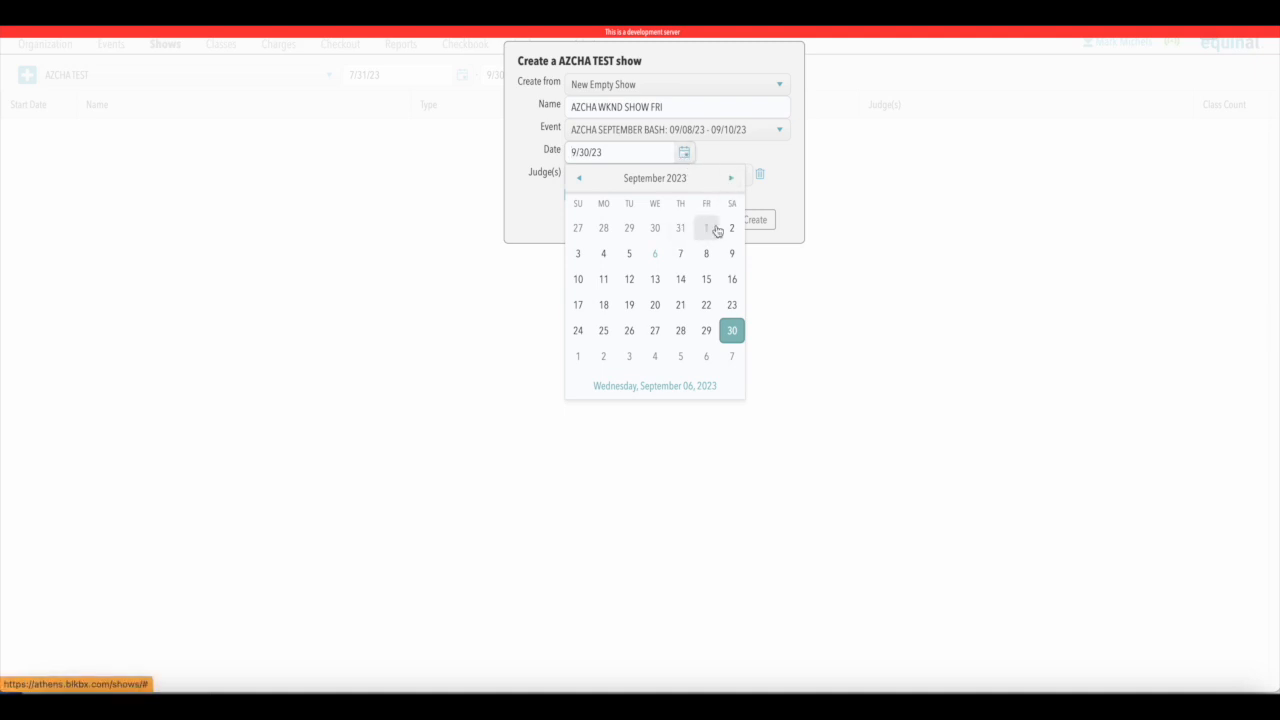
click(707, 256)
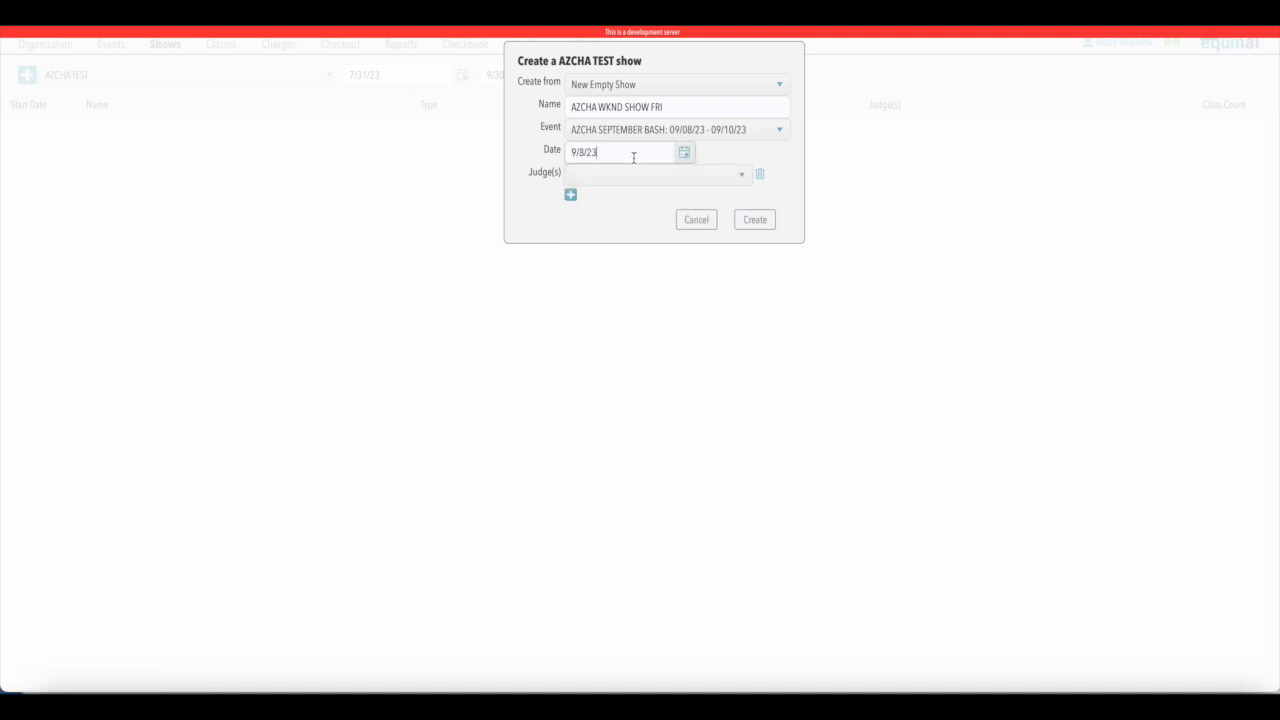
click(755, 220)
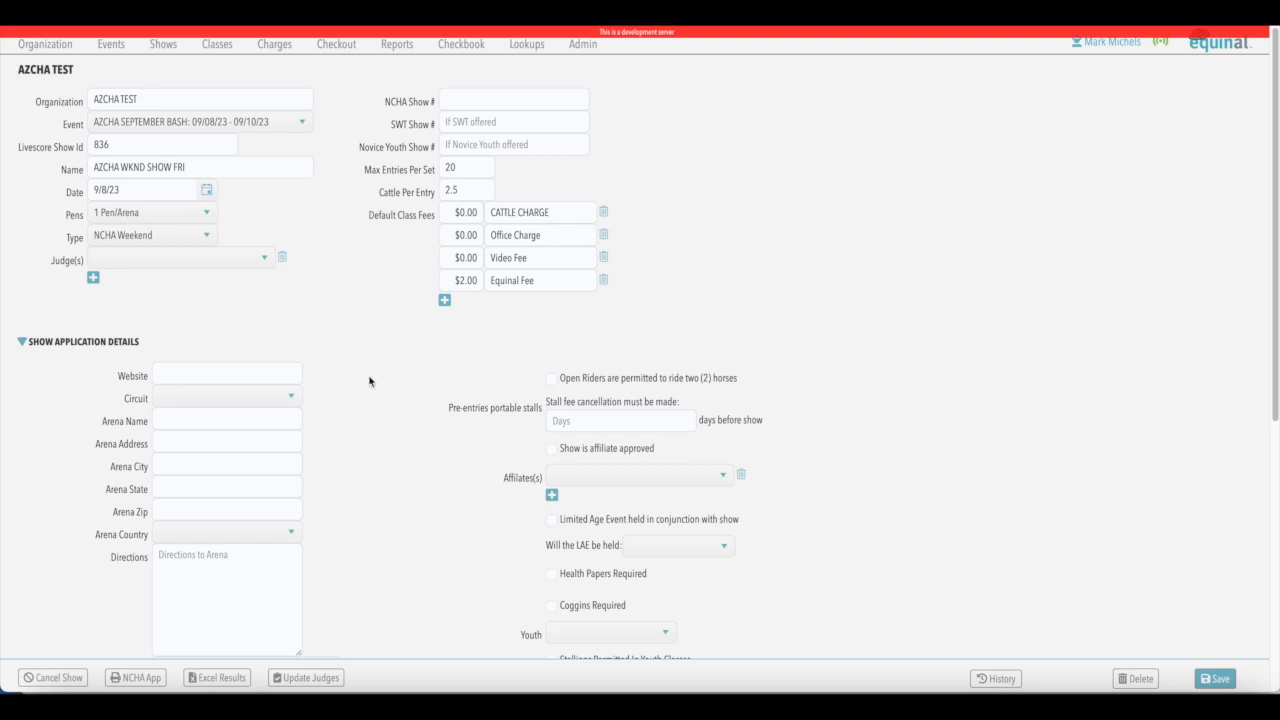
- Review the weekend show's application details and save the show record with its default settings
scroll(370, 381, down, 2)
scroll(375, 505, down, 5)
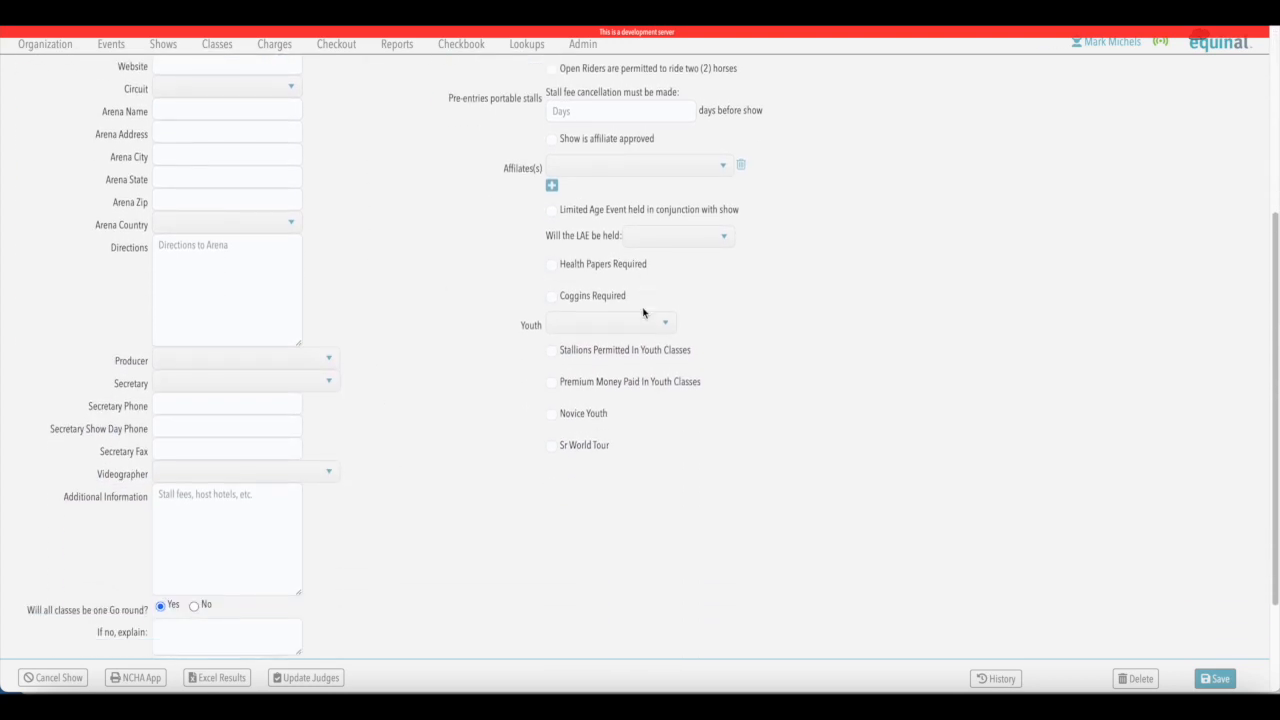
scroll(429, 430, up, 7)
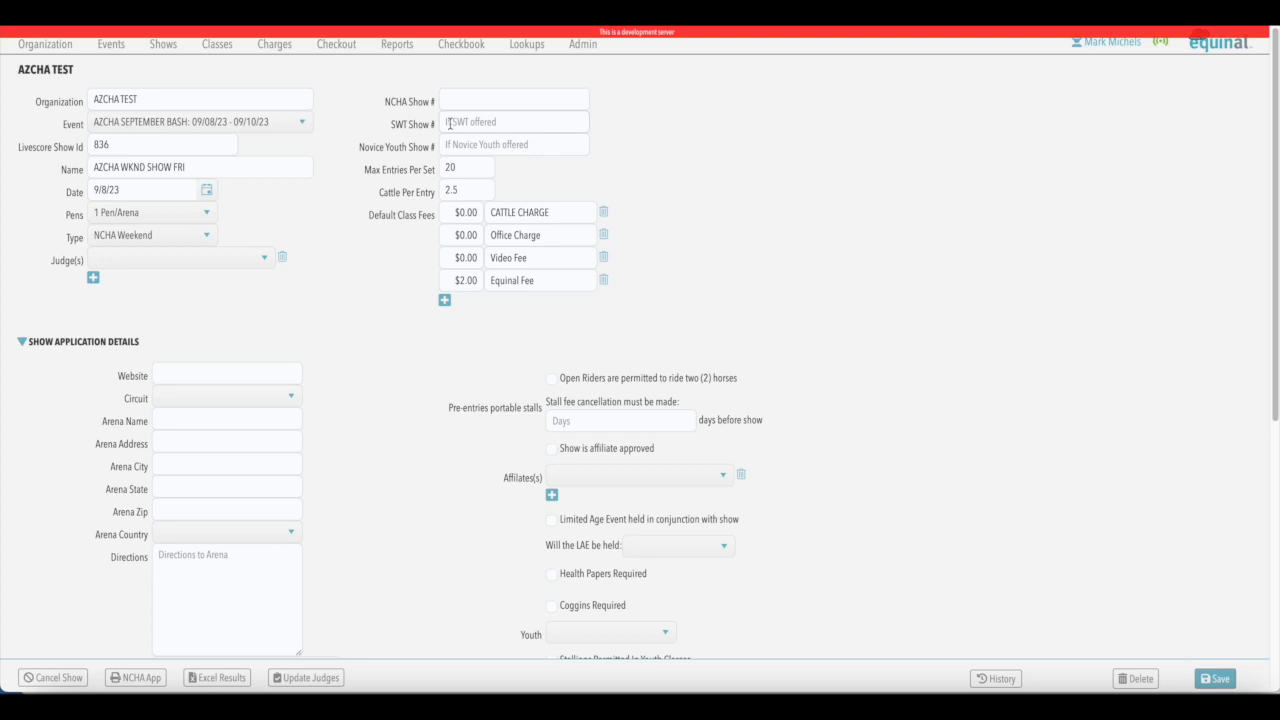
click(1214, 678)
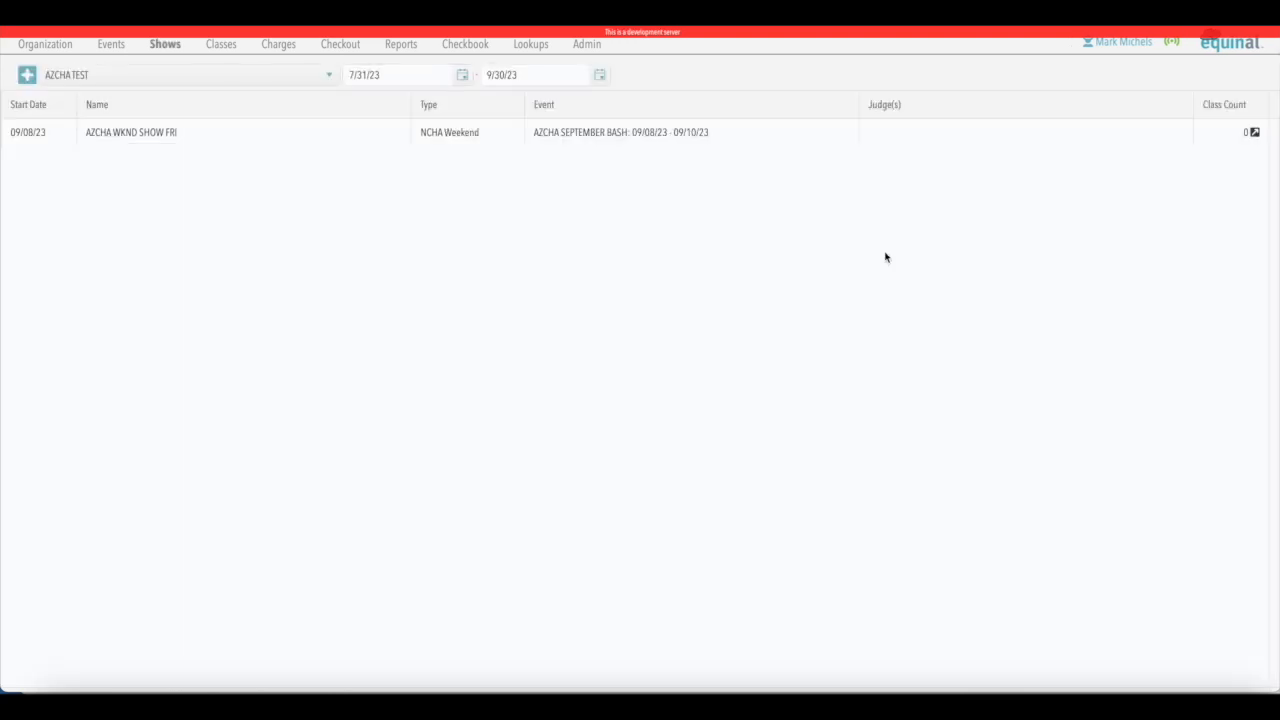
- Start another new empty show for AZCHA TEST and name it AZCHA LAE SHOW FRI
click(116, 132)
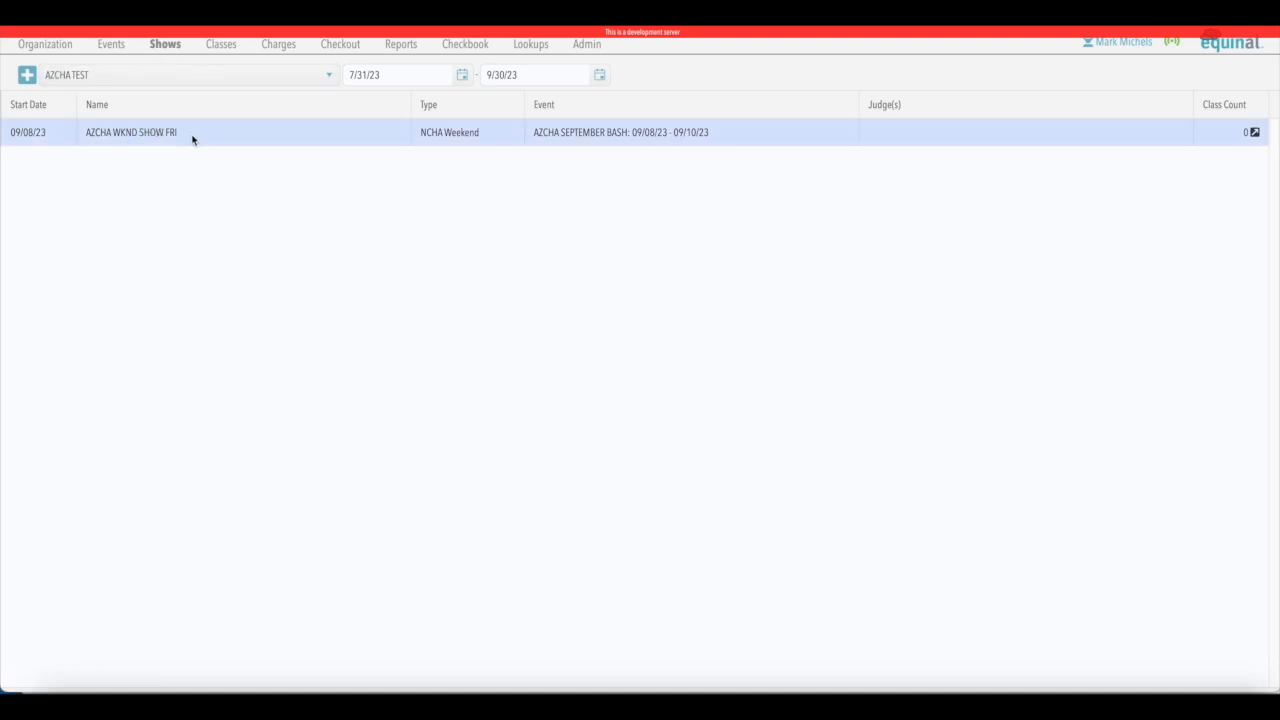
click(27, 77)
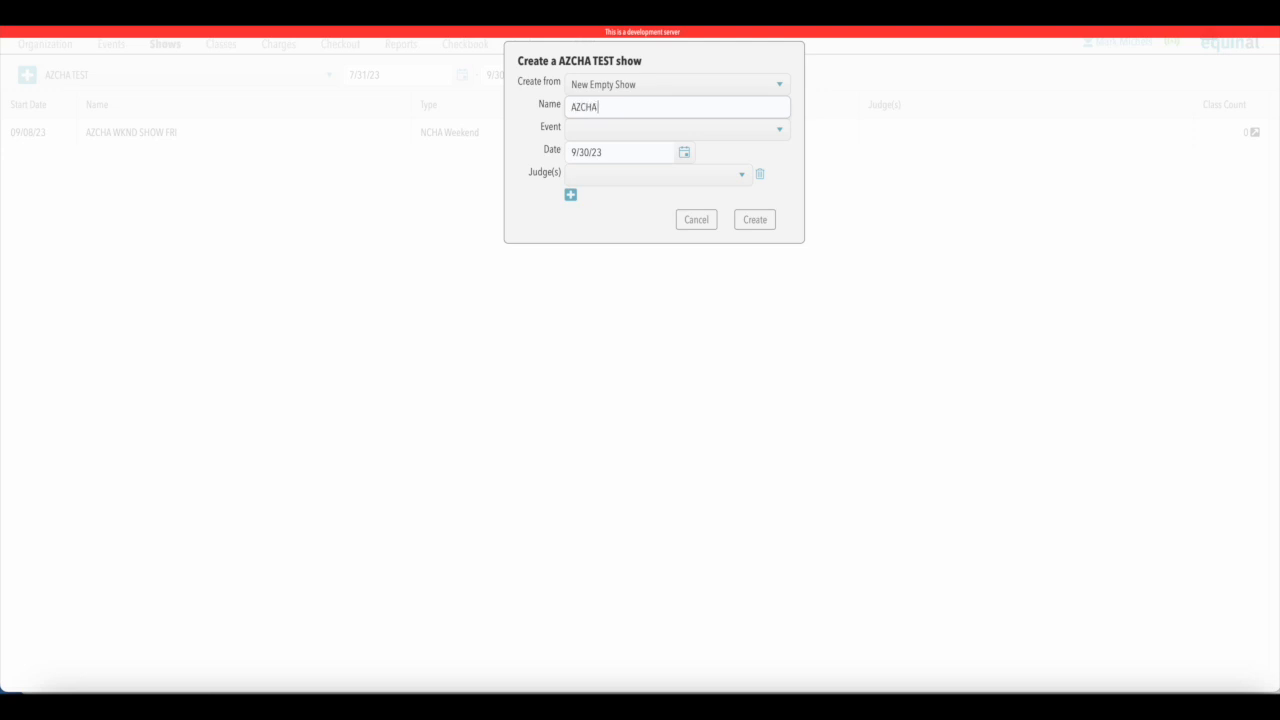
text(AZCHA LAE SHOW FRI)
- Assign the LAE show to the AZCHA SEPTEMBER BASH event, set its date to 9/8/23, and create it
click(781, 133)
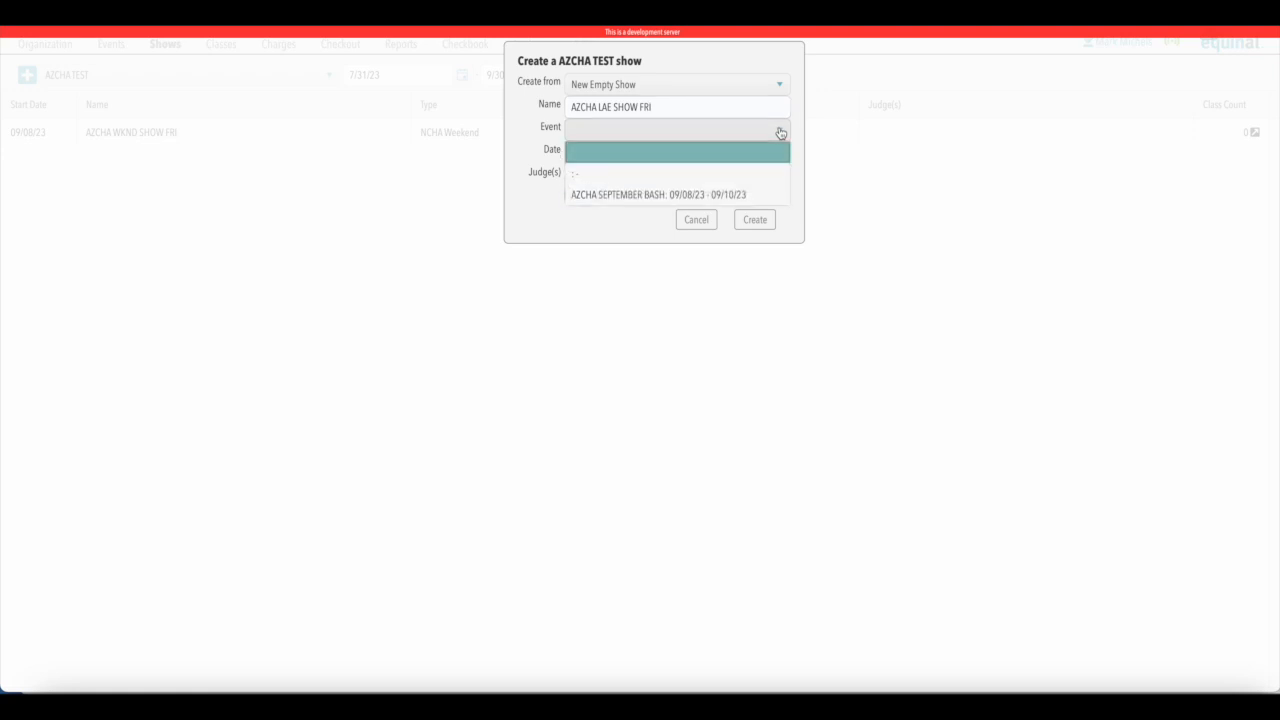
click(633, 202)
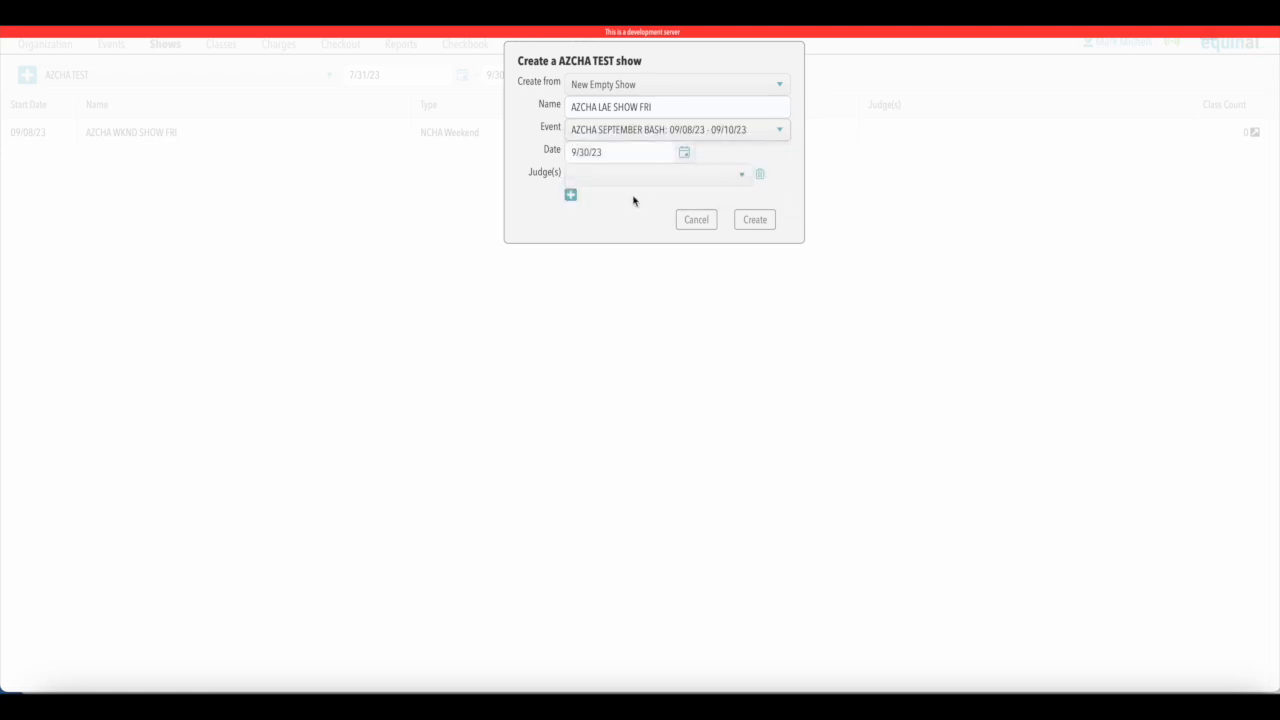
click(684, 152)
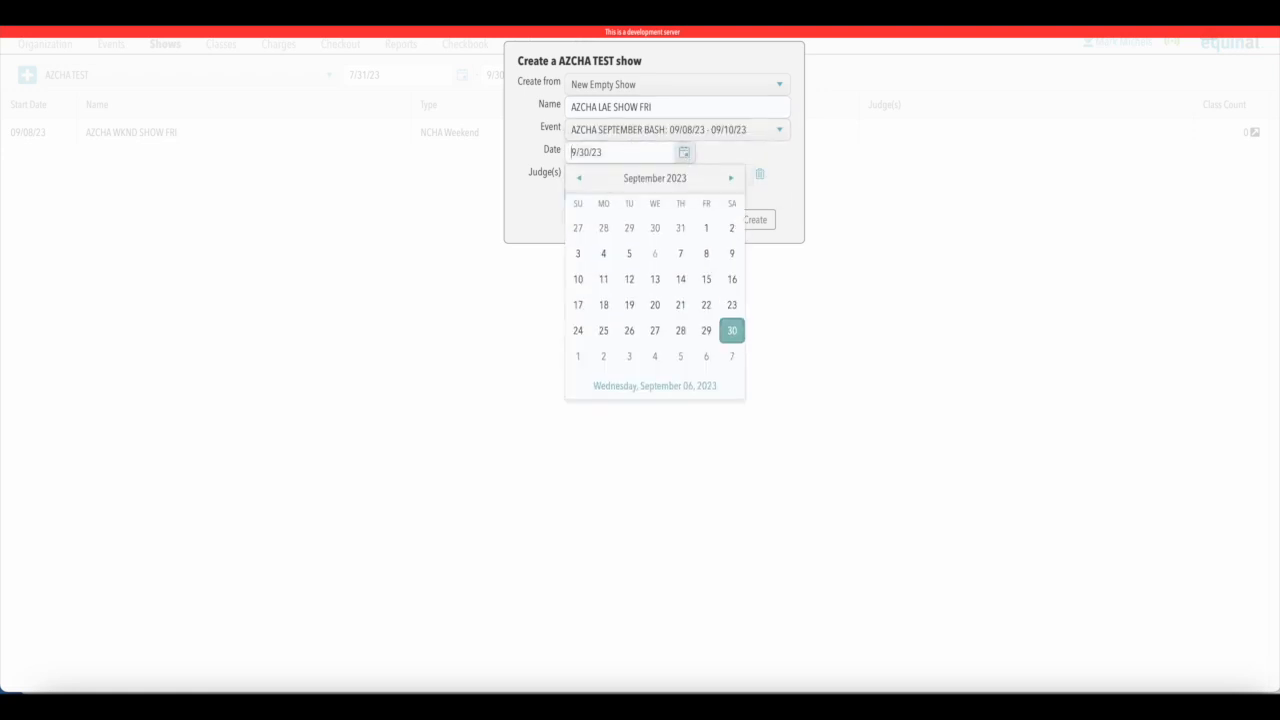
click(707, 256)
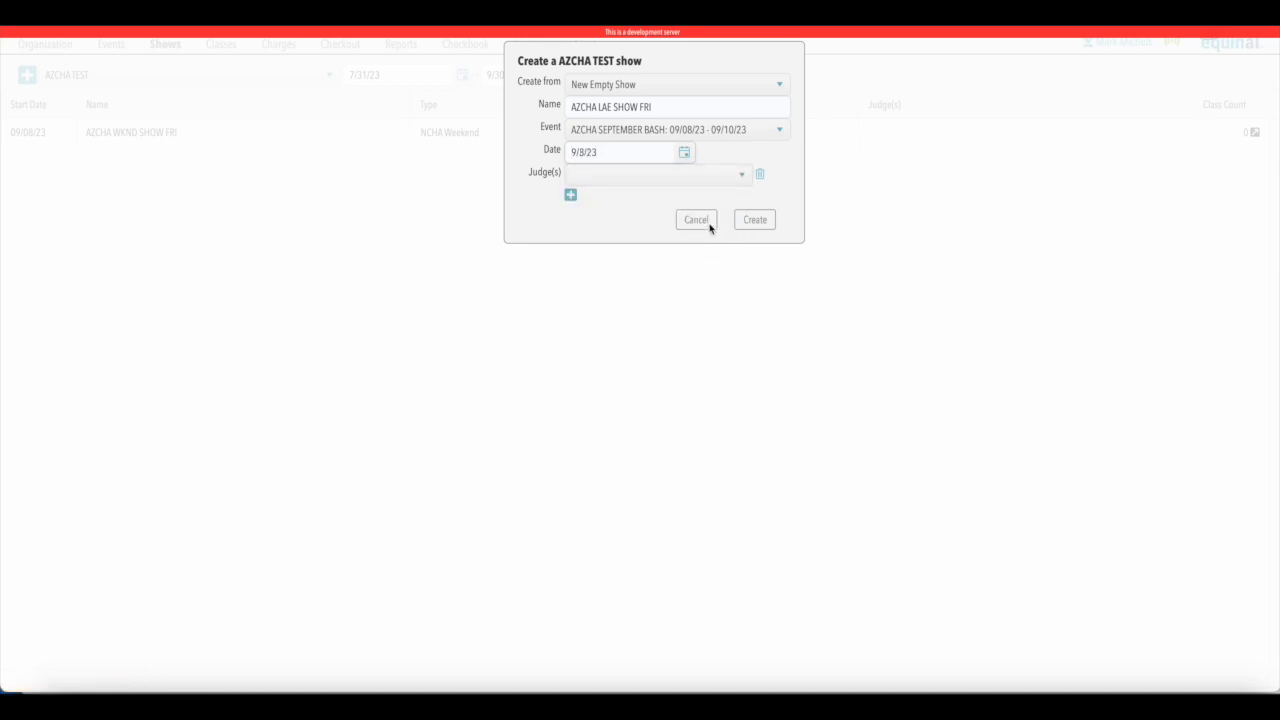
click(755, 220)
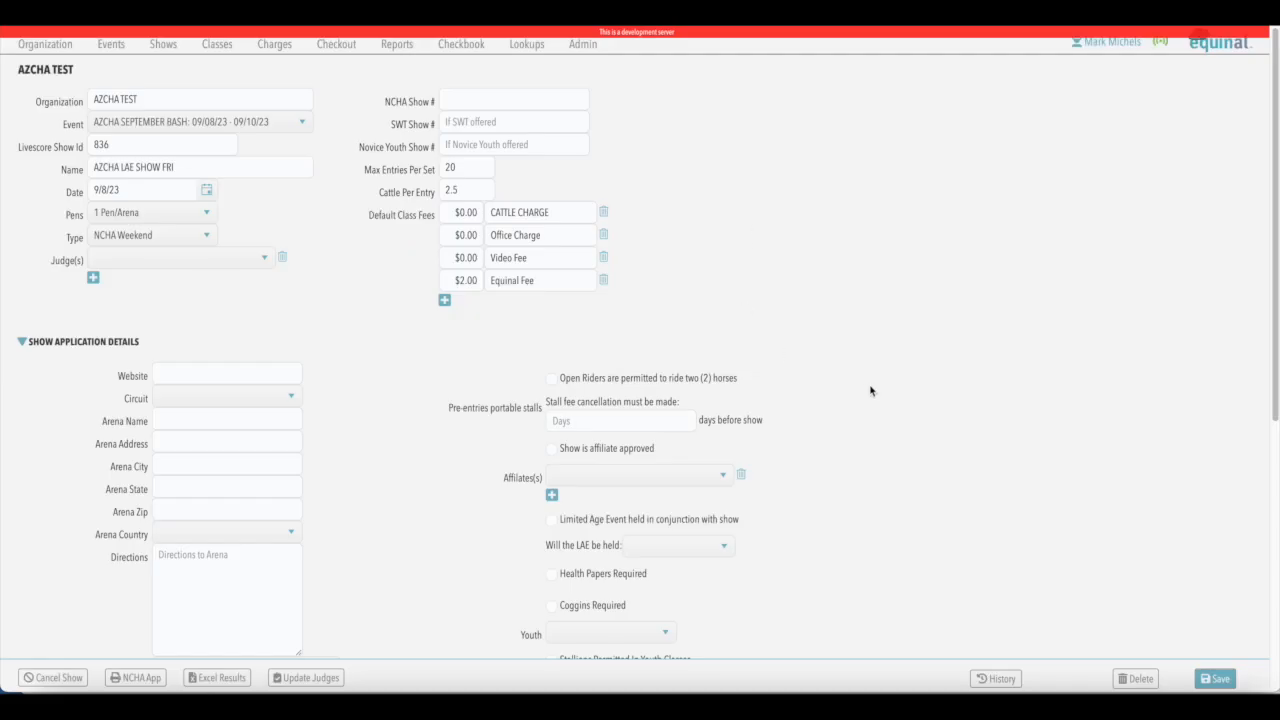
- Look over the LAE show's details and save the show record with its default settings
scroll(938, 407, down, 5)
scroll(940, 406, up, 5)
click(1219, 686)
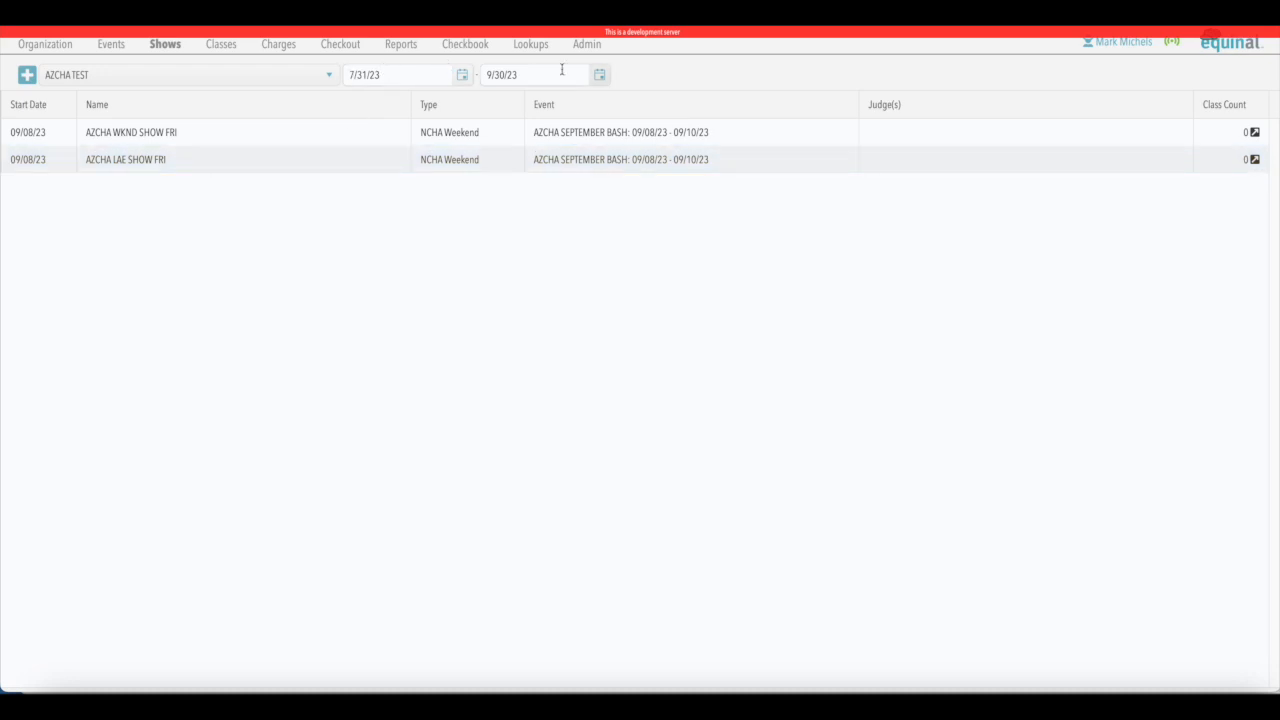
- Set the start date of the shows list's date range filter to 9/21/23
click(462, 79)
click(509, 102)
click(509, 102)
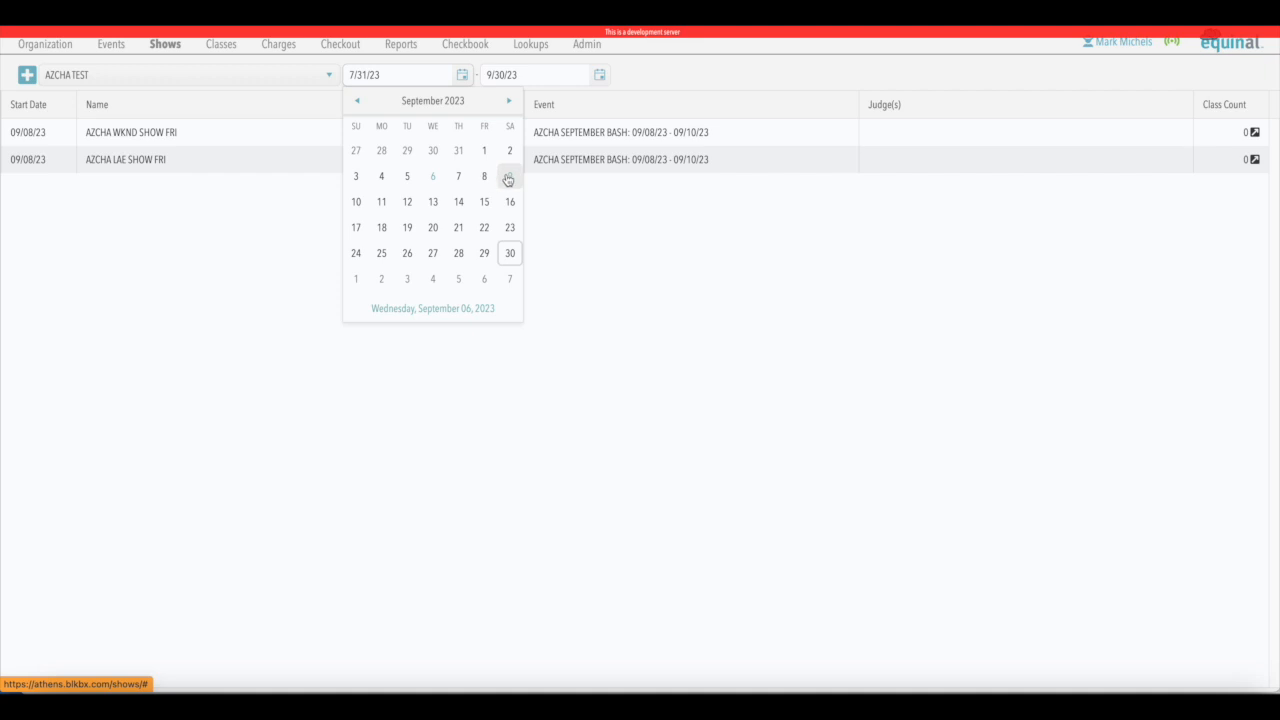
click(458, 227)
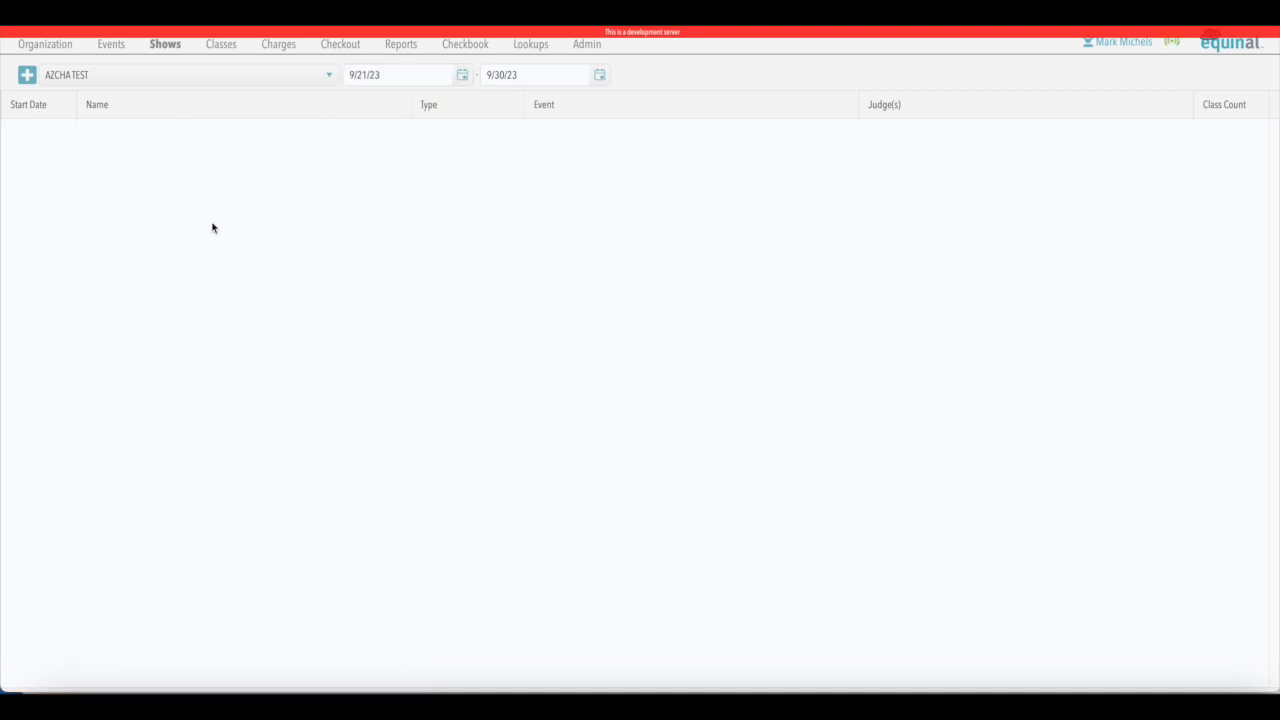
- Set the start date of the shows list's date range filter to 9/1/23
click(462, 77)
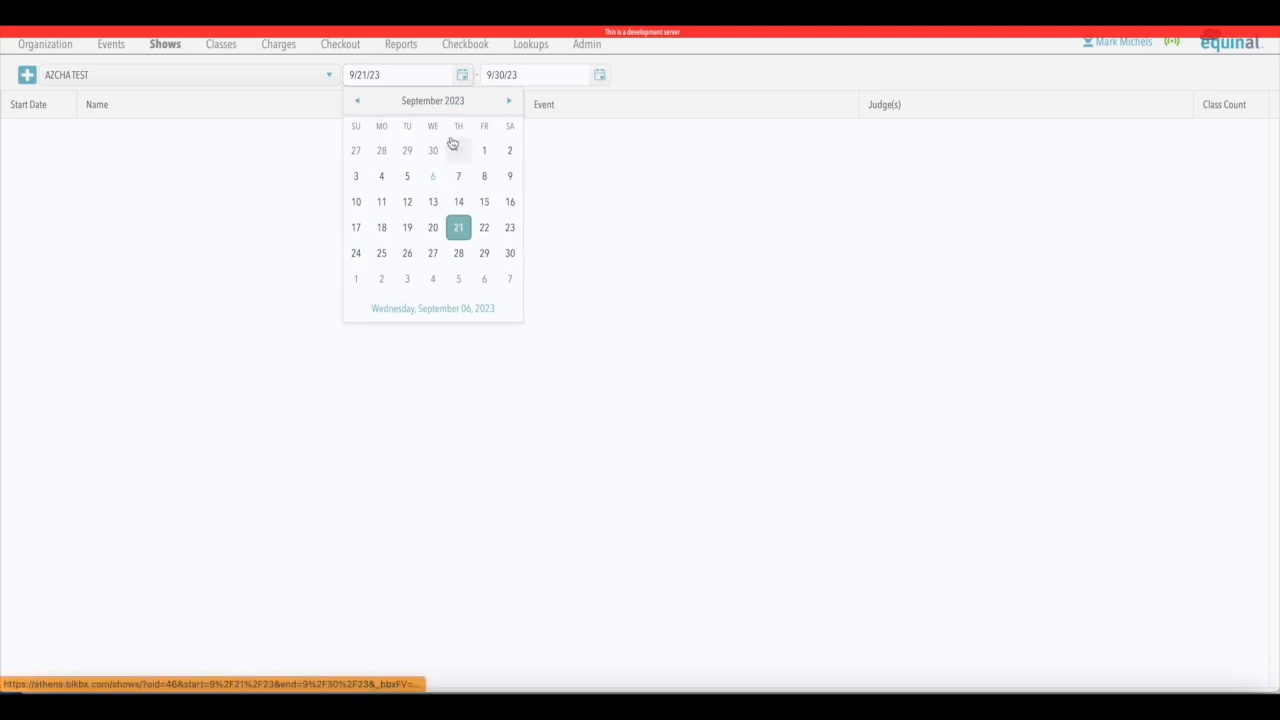
click(484, 150)
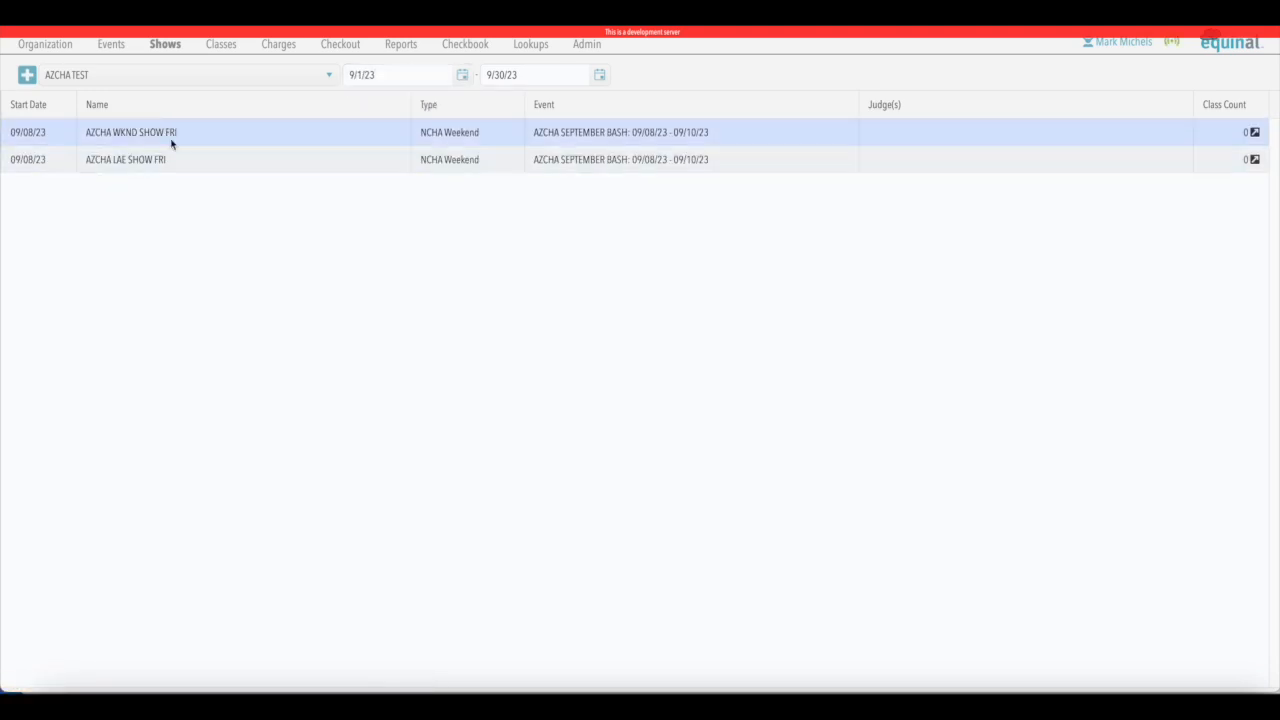
- Check the shows linked to AZCHA SEPTEMBER BASH in the events list and open the AZCHA WKND SHOW FRI record
click(114, 47)
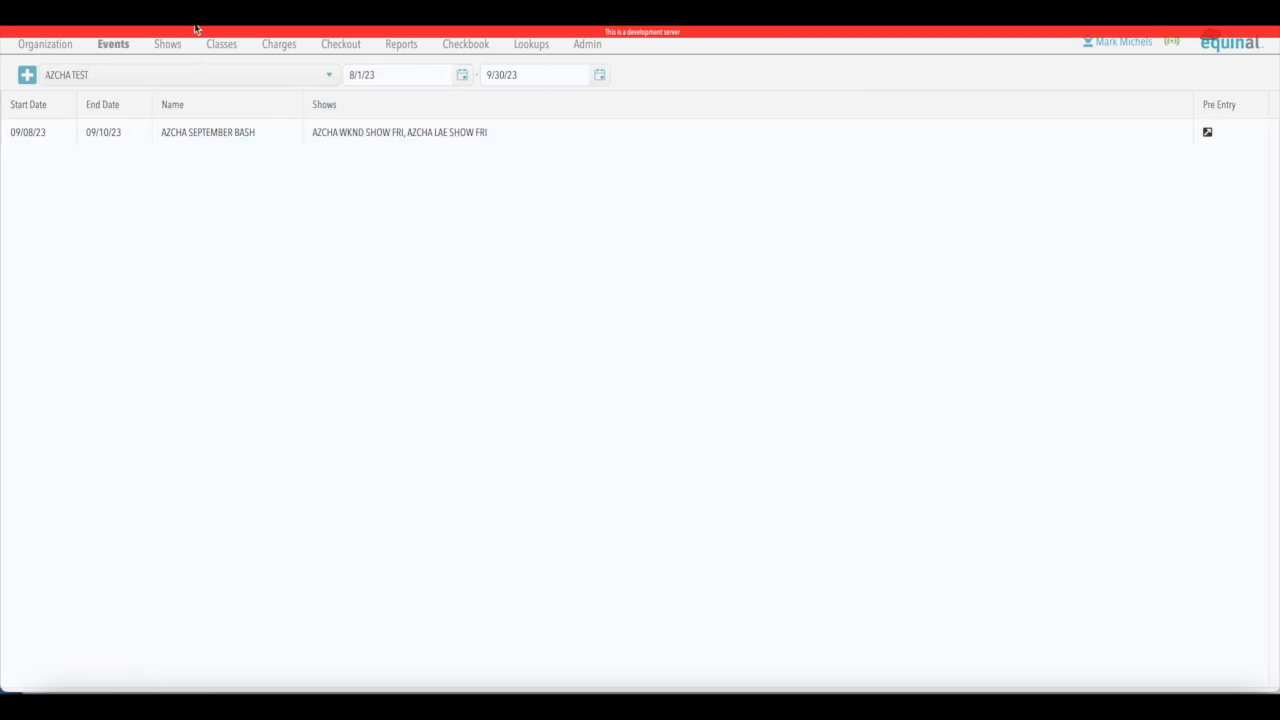
click(167, 46)
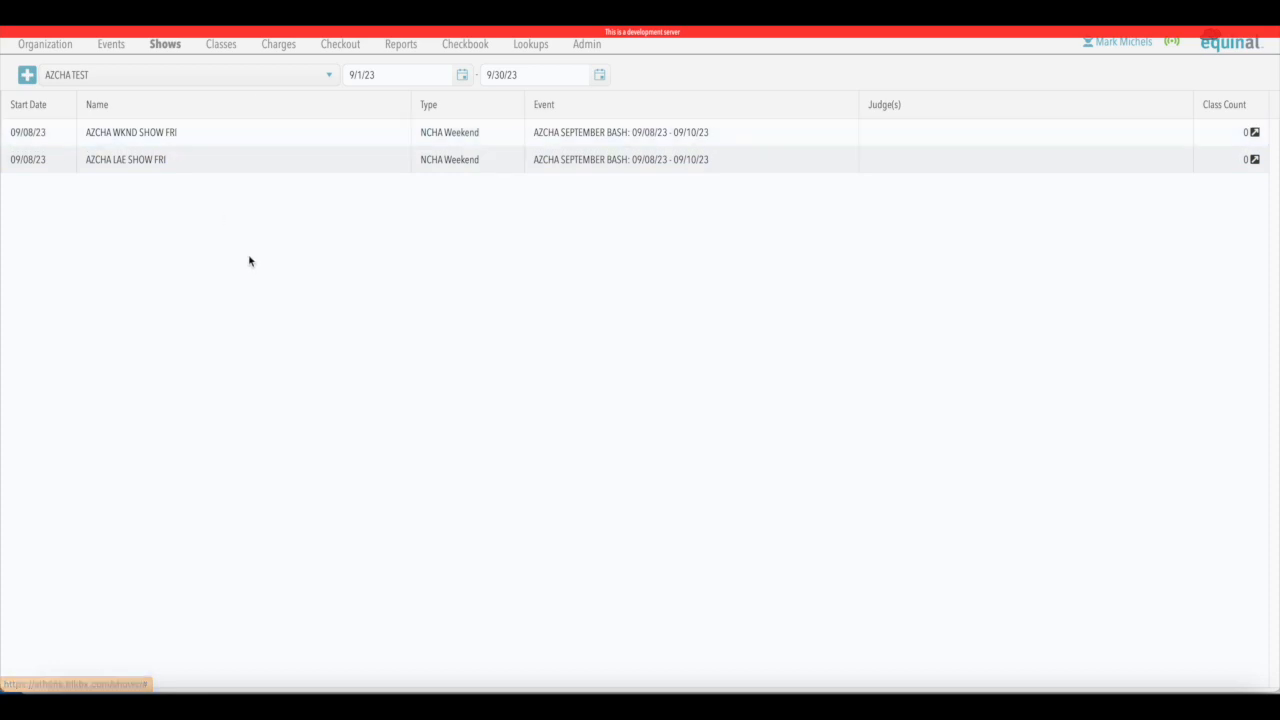
double_click(159, 132)
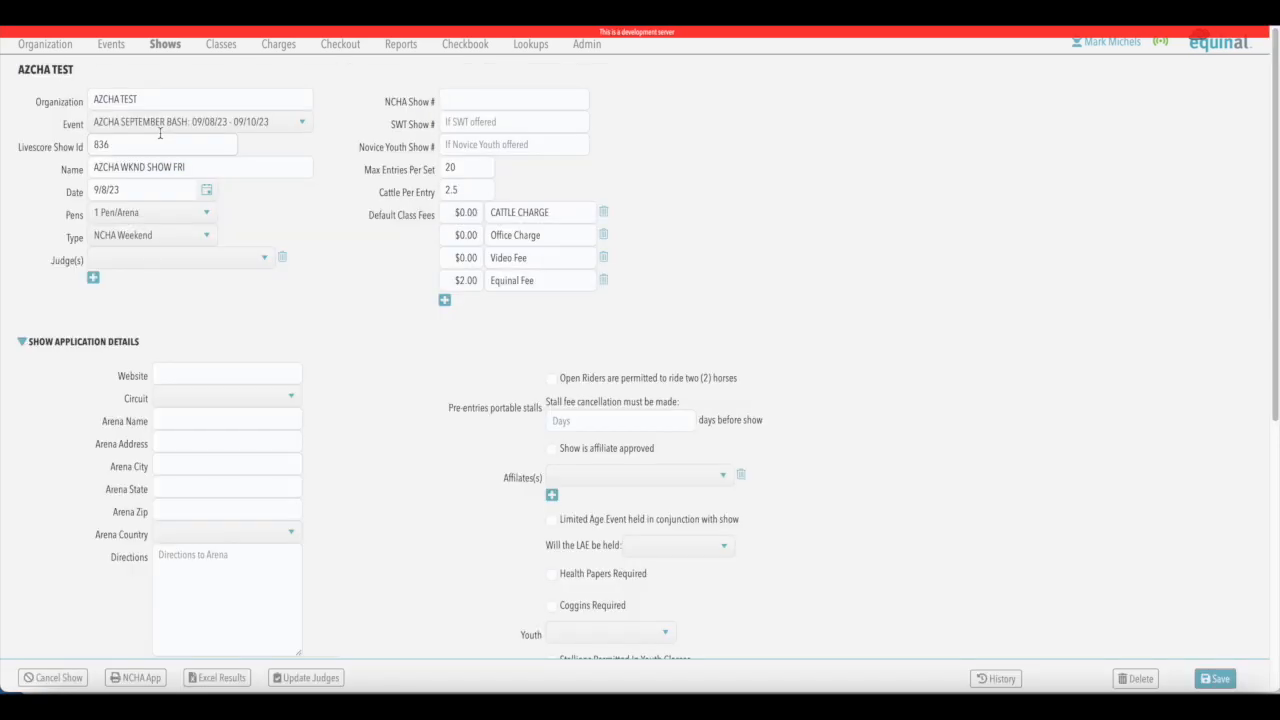